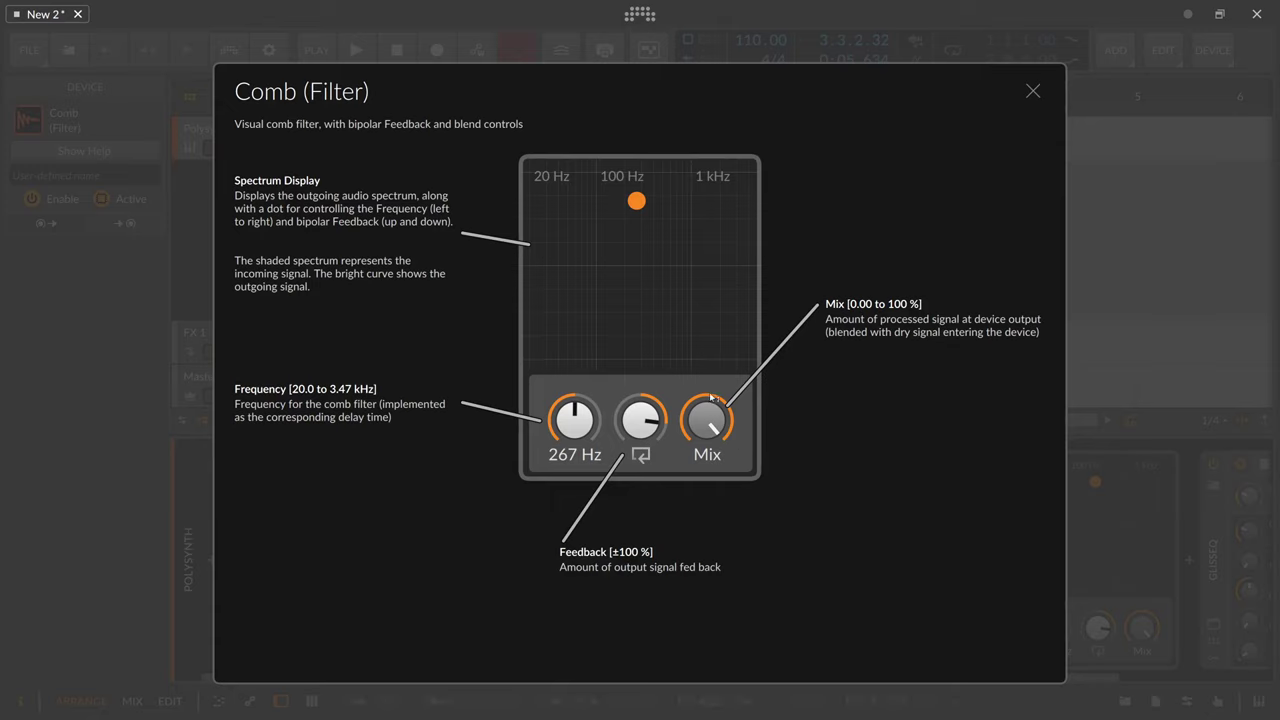
Tune the Comb frequency to 377 Hz, raise its feedback and sweep the wet/dry mix.
drag(570, 420, 634, 420)
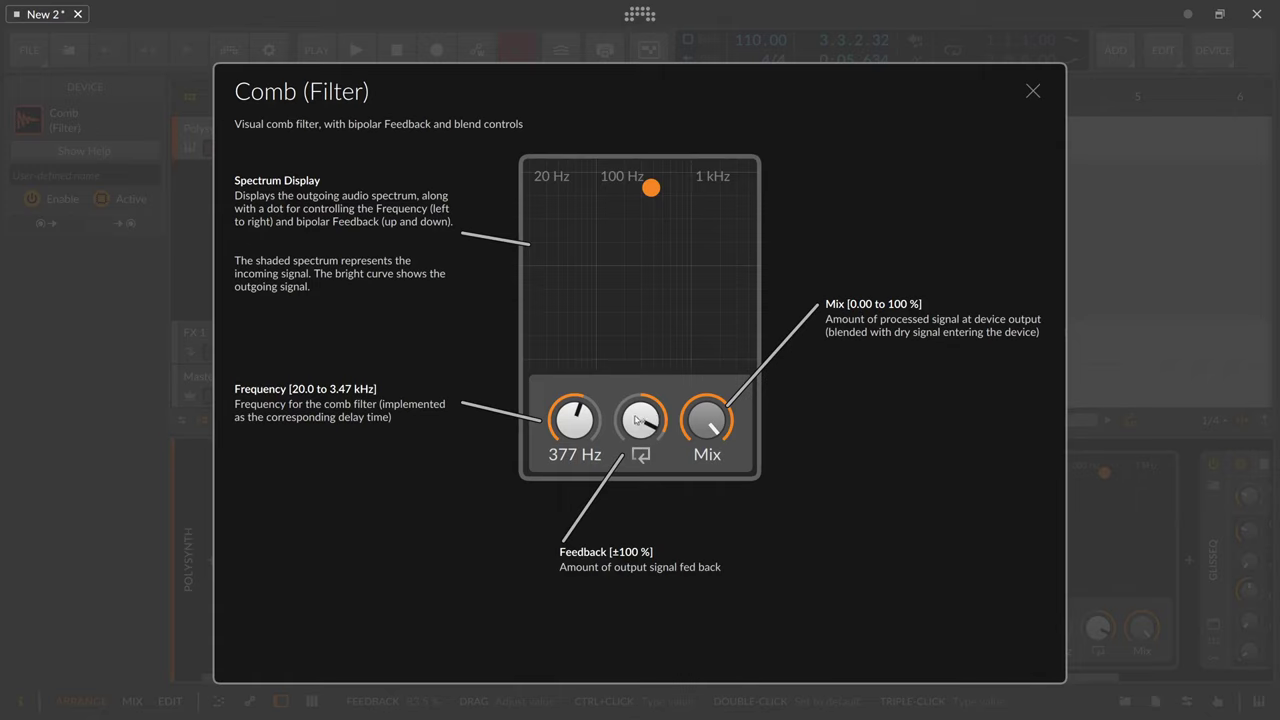
mouse_move(637, 424)
mouse_down()
mouse_move(637, 404)
mouse_move(649, 405)
mouse_up()
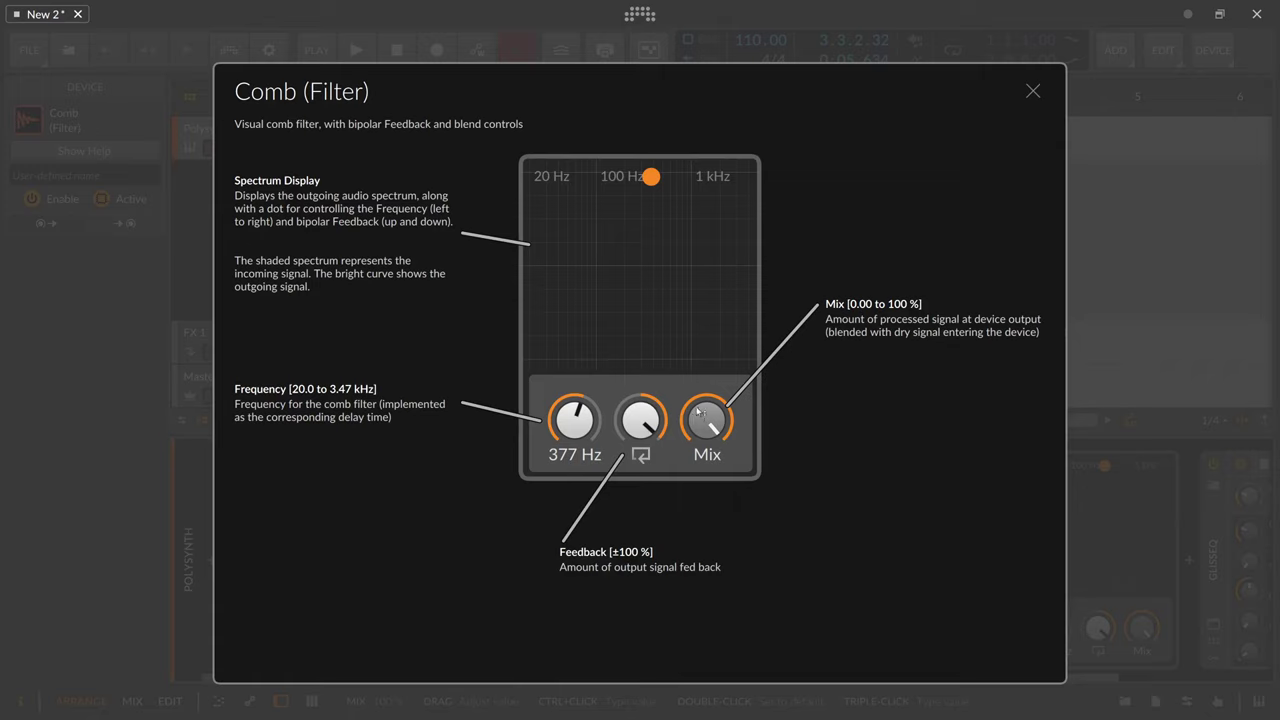
mouse_move(698, 411)
mouse_down()
mouse_move(698, 469)
mouse_move(698, 422)
mouse_up()
Close the Comb help, bypass the Comb filter and lengthen the Polysynth amp envelope decay.
click(1033, 93)
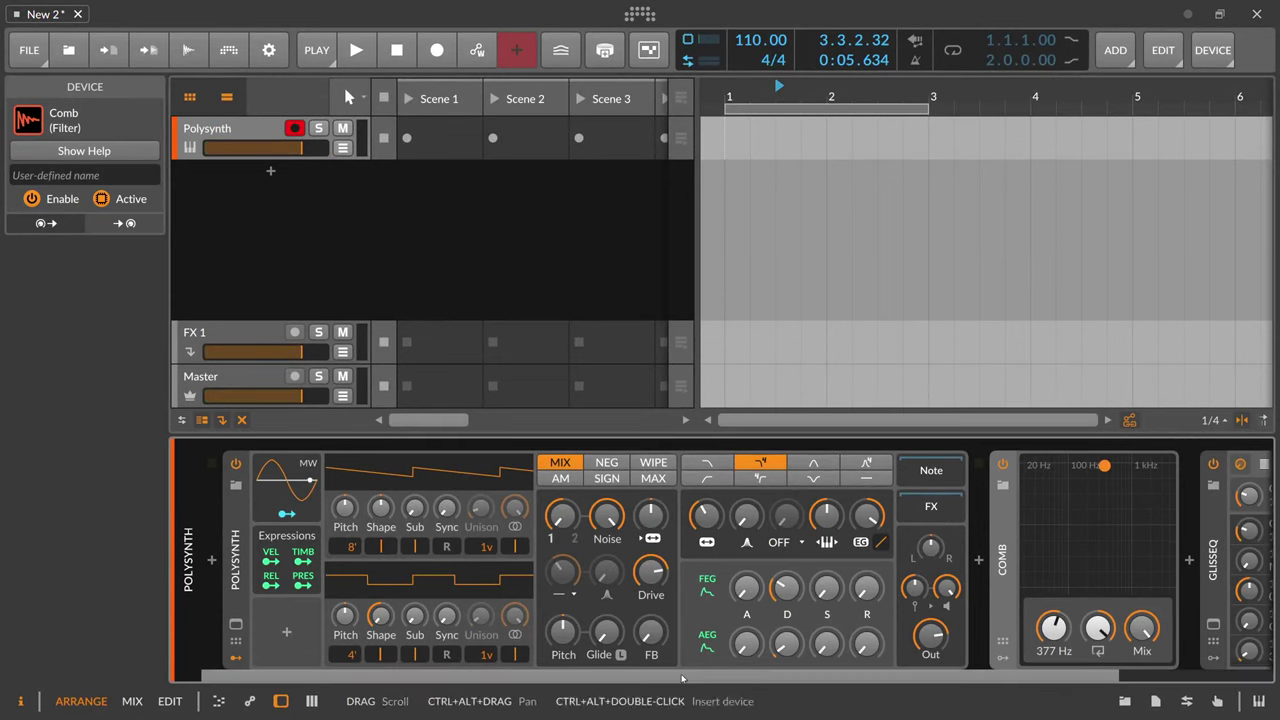
scroll(911, 617, down, 2)
click(950, 464)
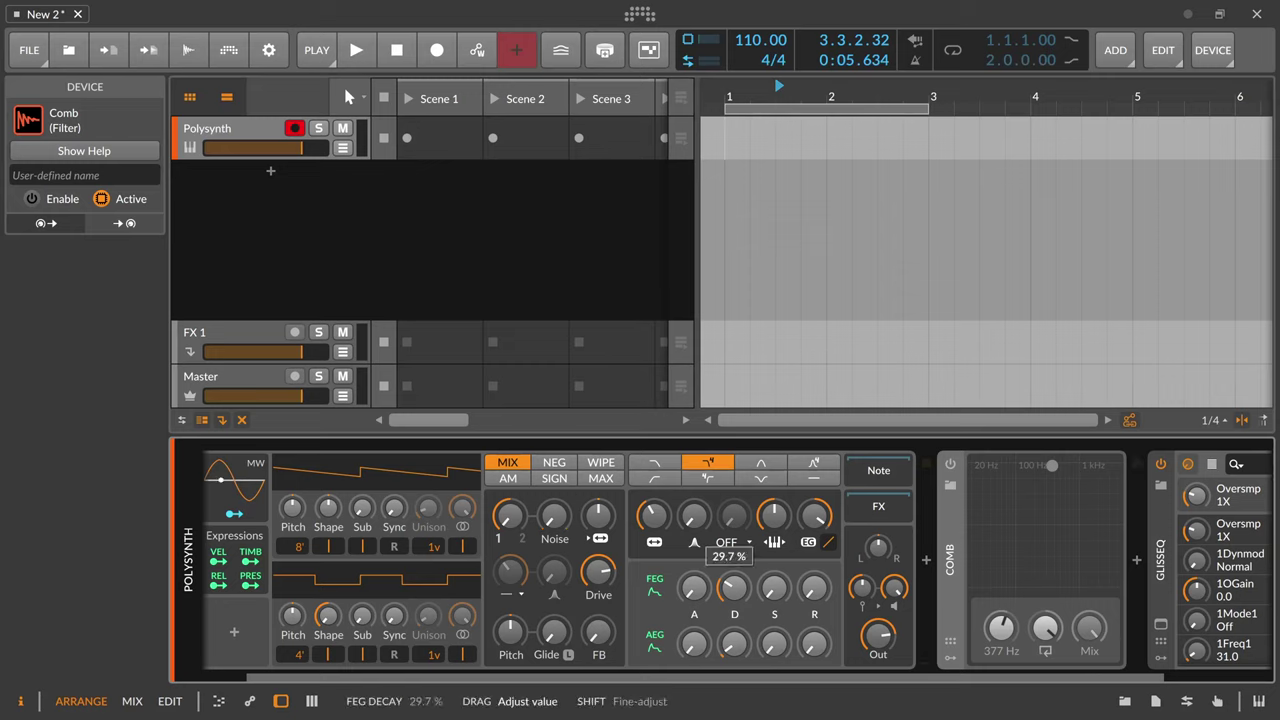
drag(733, 643, 733, 615)
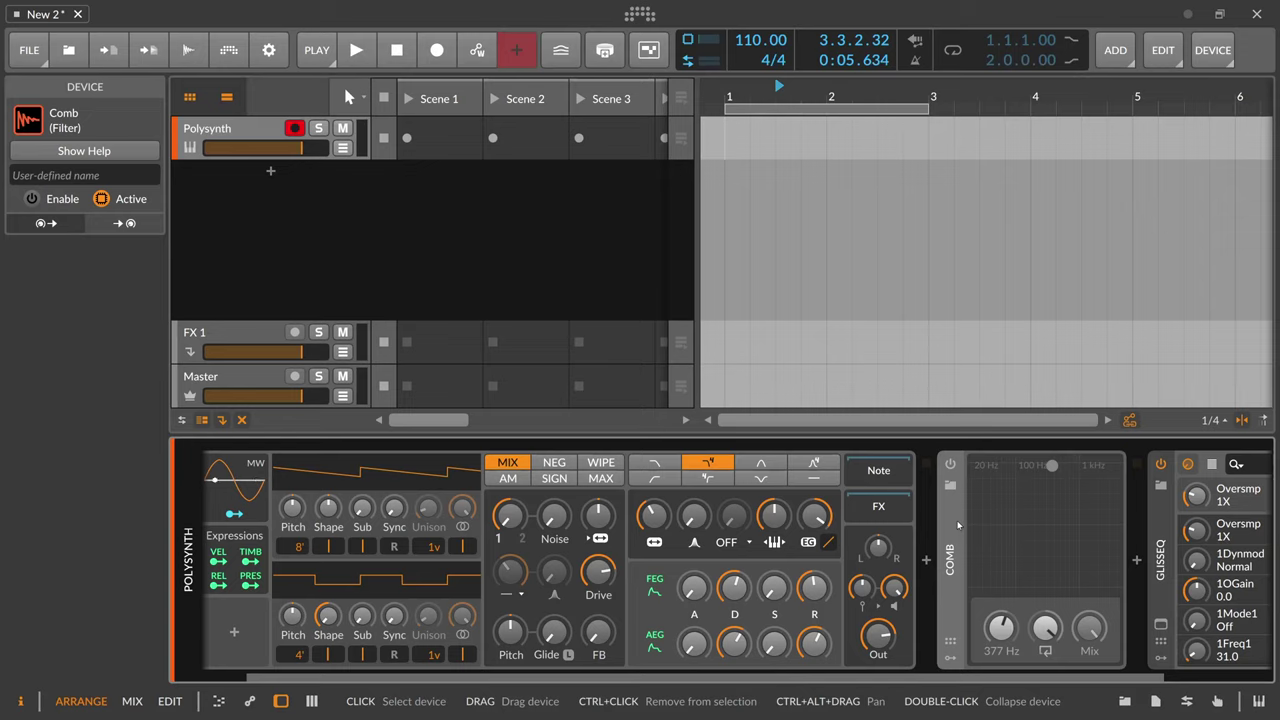
Re-enable the Comb, retune it to 674 Hz, compare against the dry sound, and set feedback near 98%.
click(950, 464)
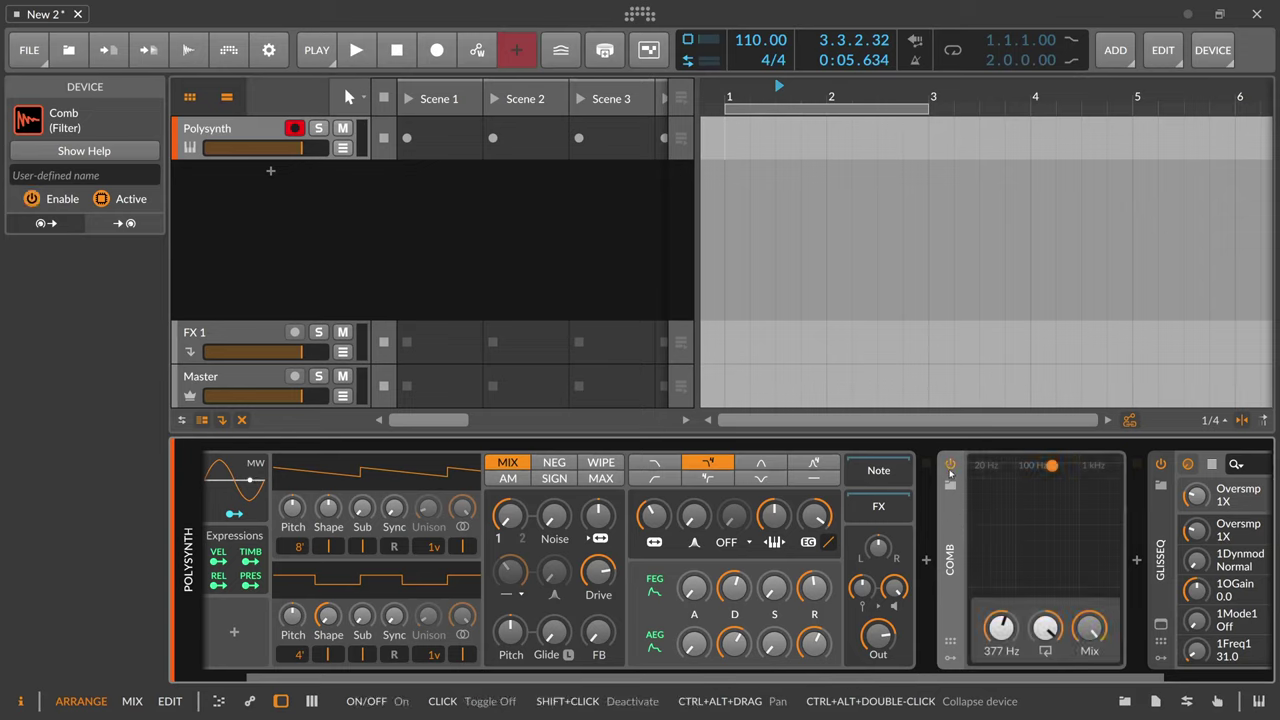
drag(1008, 624, 1008, 584)
drag(1000, 627, 1045, 633)
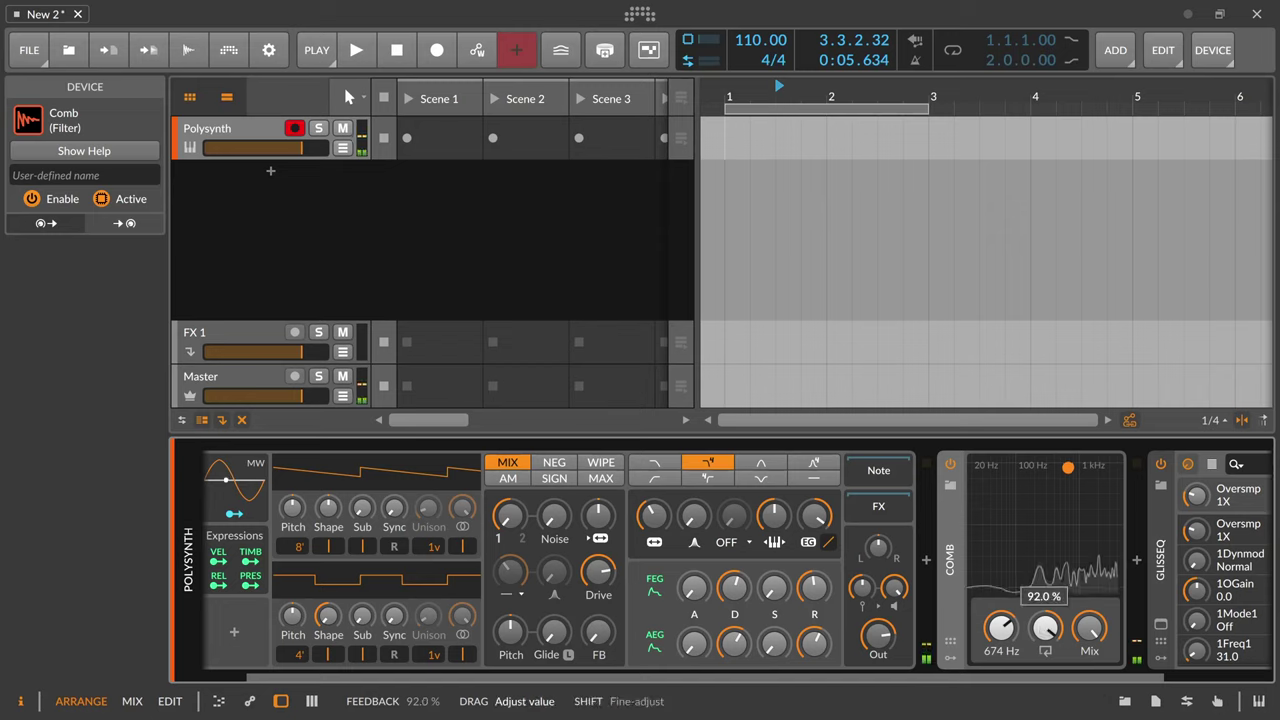
click(950, 464)
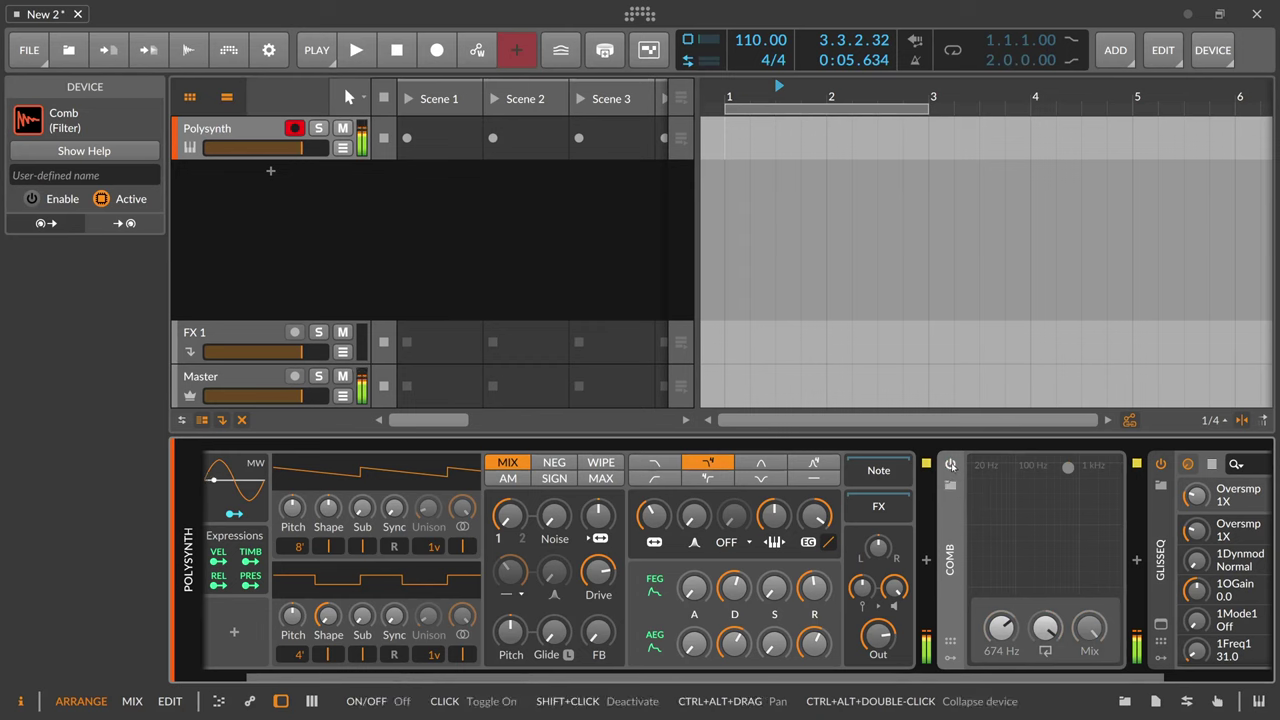
click(951, 465)
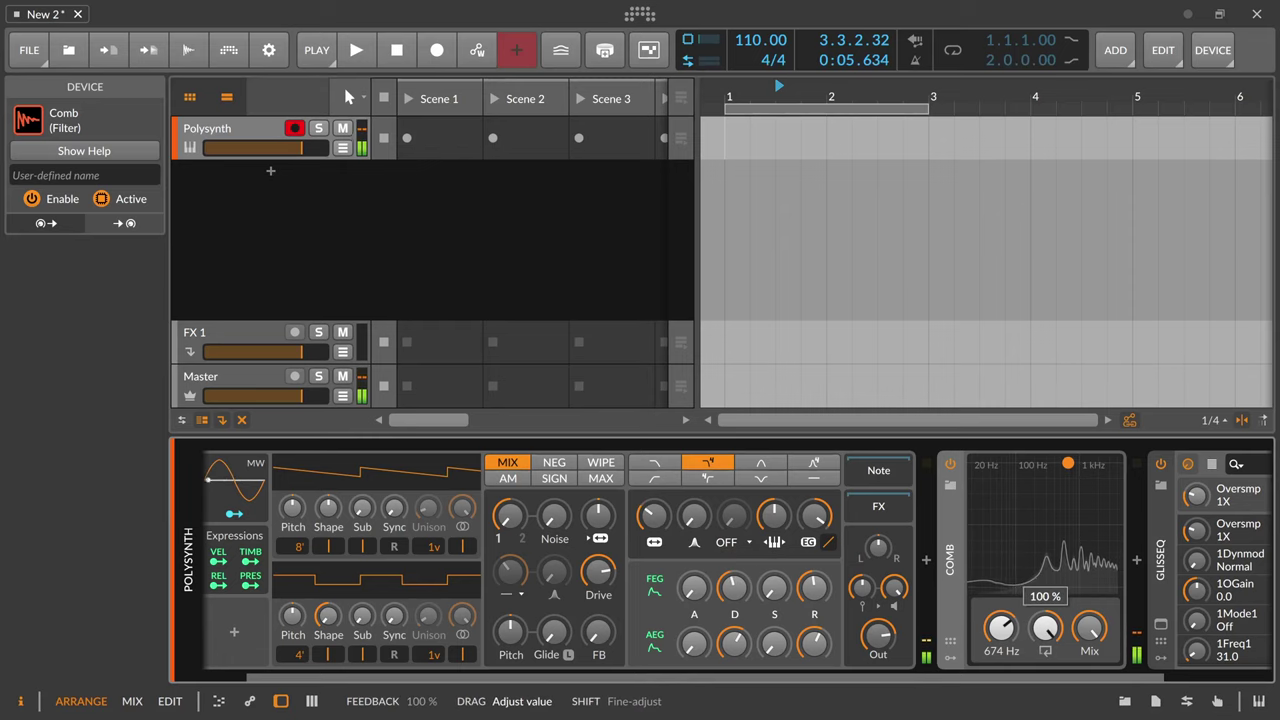
drag(1045, 628, 1050, 666)
Toggle the Comb filter off, on and off again to compare the sound.
click(951, 465)
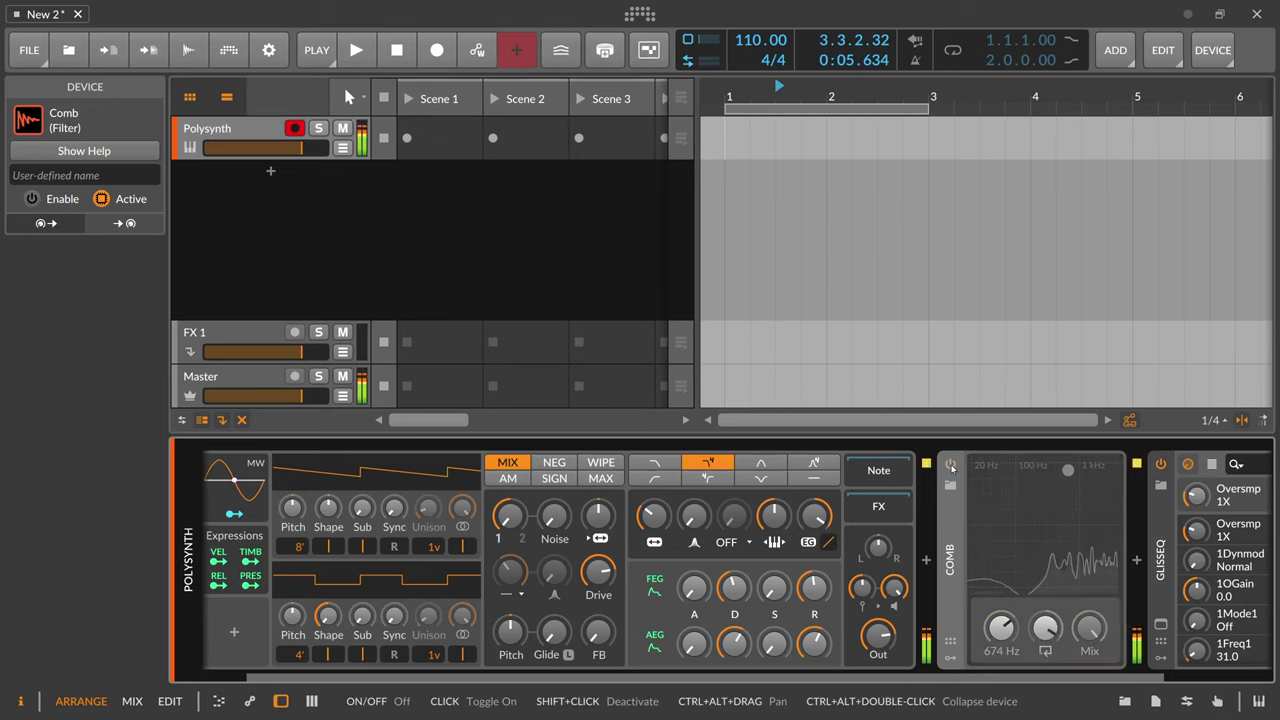
click(951, 465)
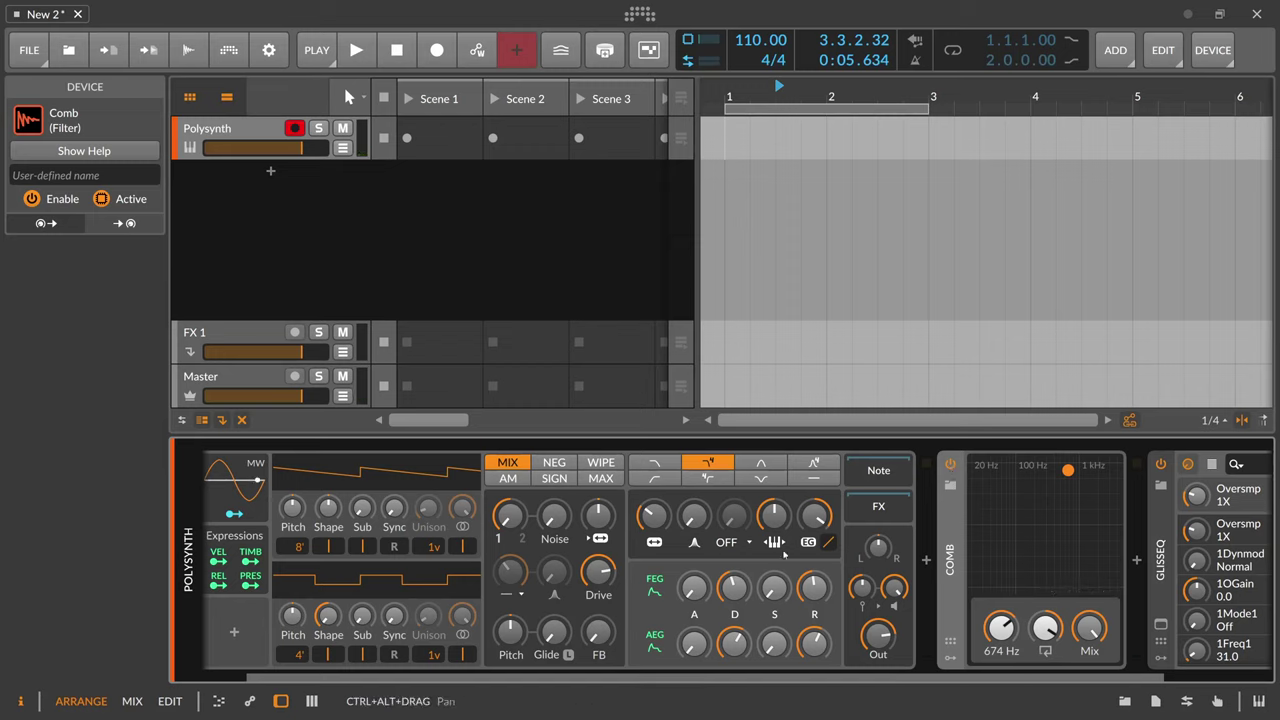
click(951, 465)
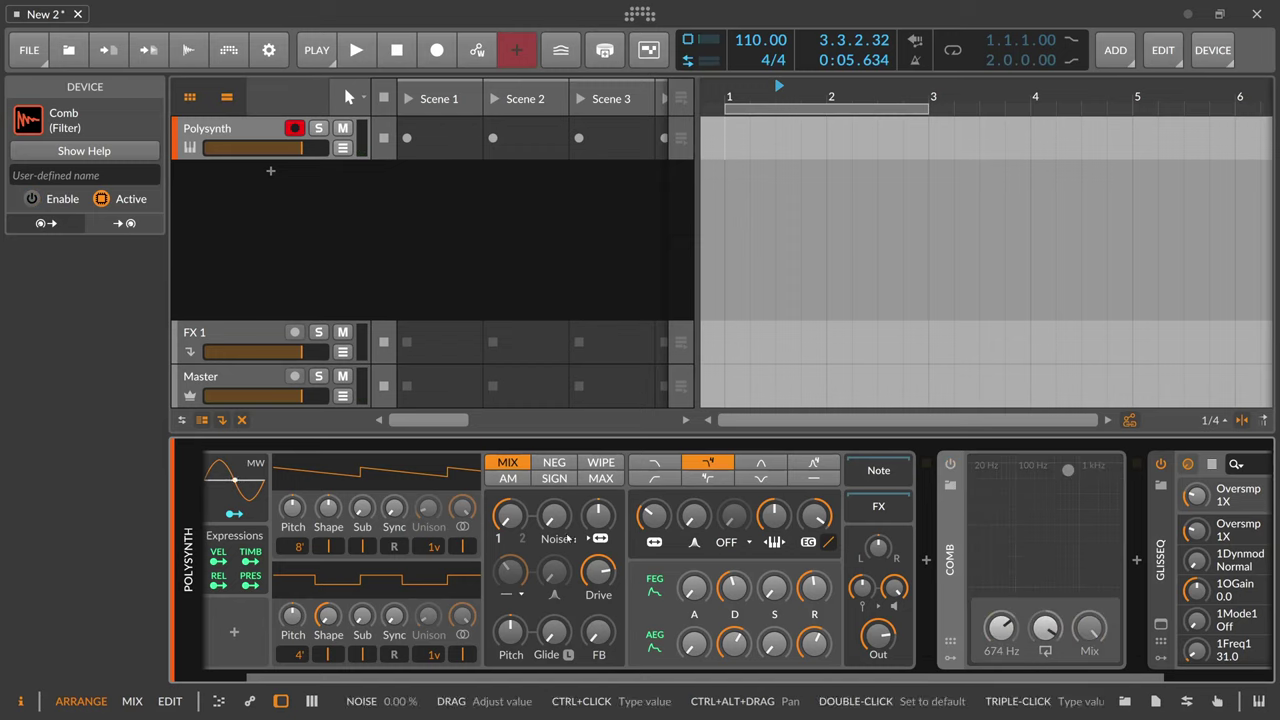
Mix noise into the Polysynth, cut amp decay to 29.7%, and re-enable the Comb with 88% feedback.
drag(554, 515, 554, 488)
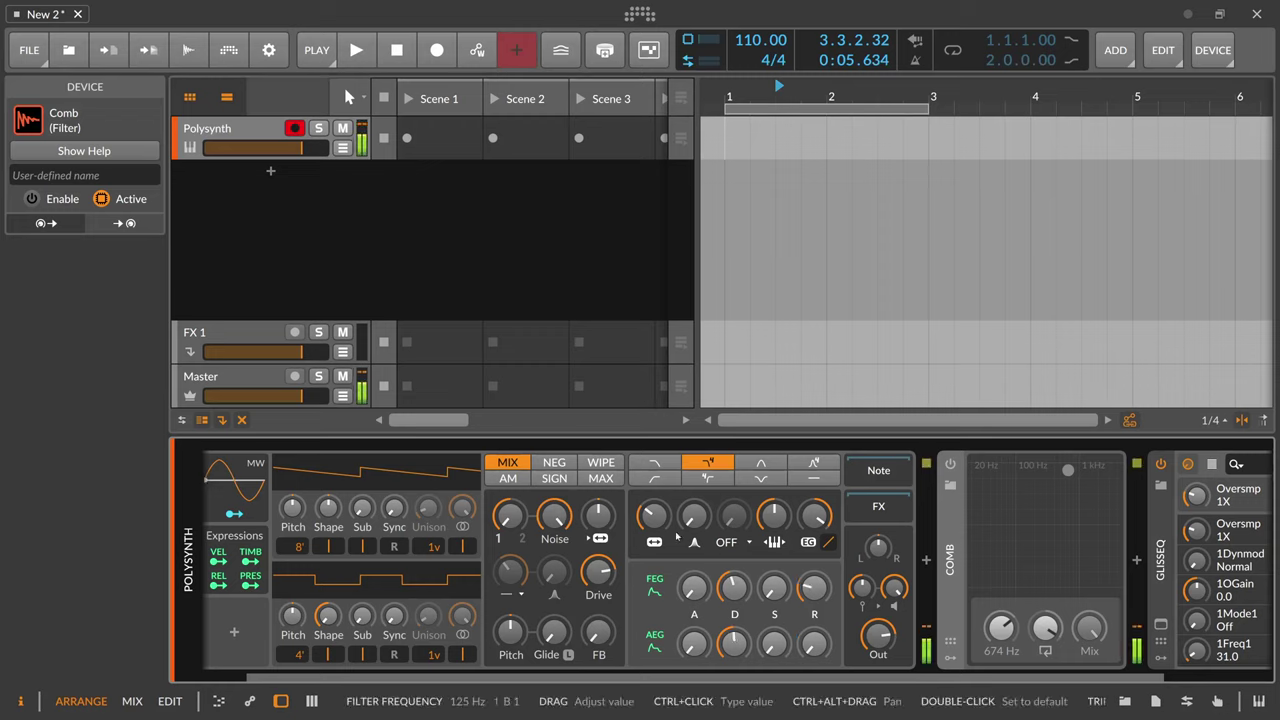
drag(733, 643, 733, 660)
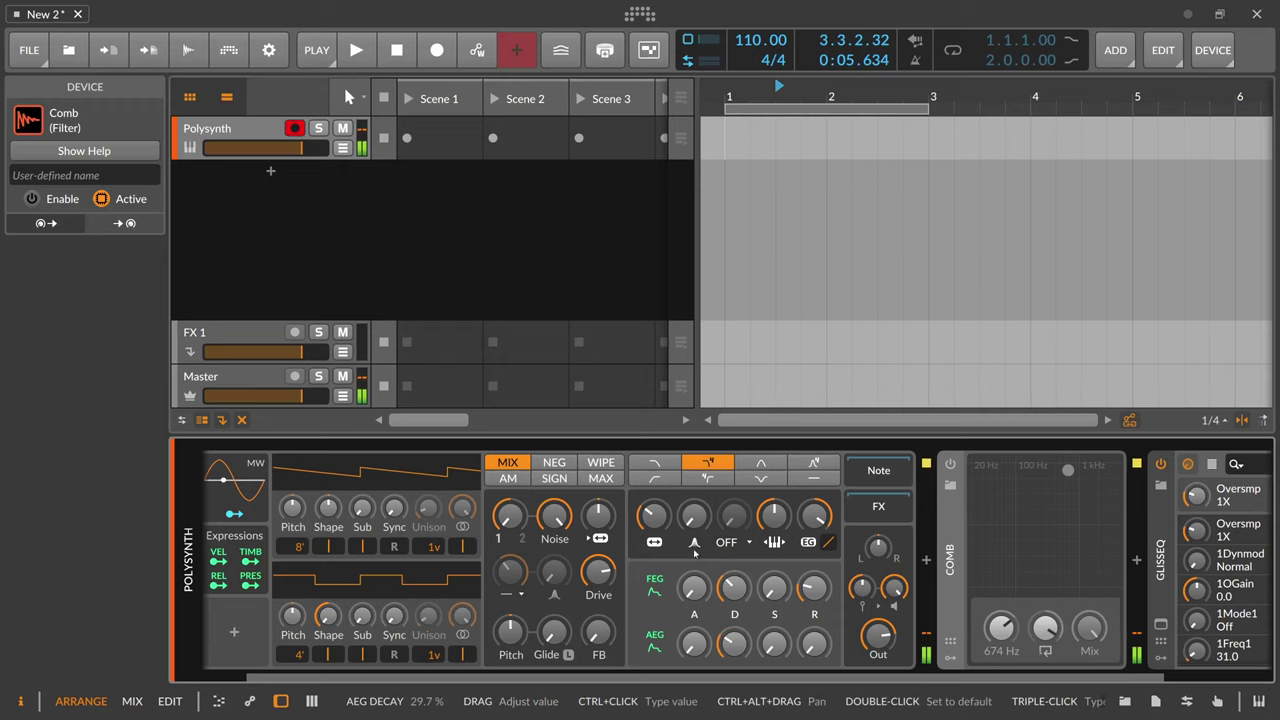
click(950, 463)
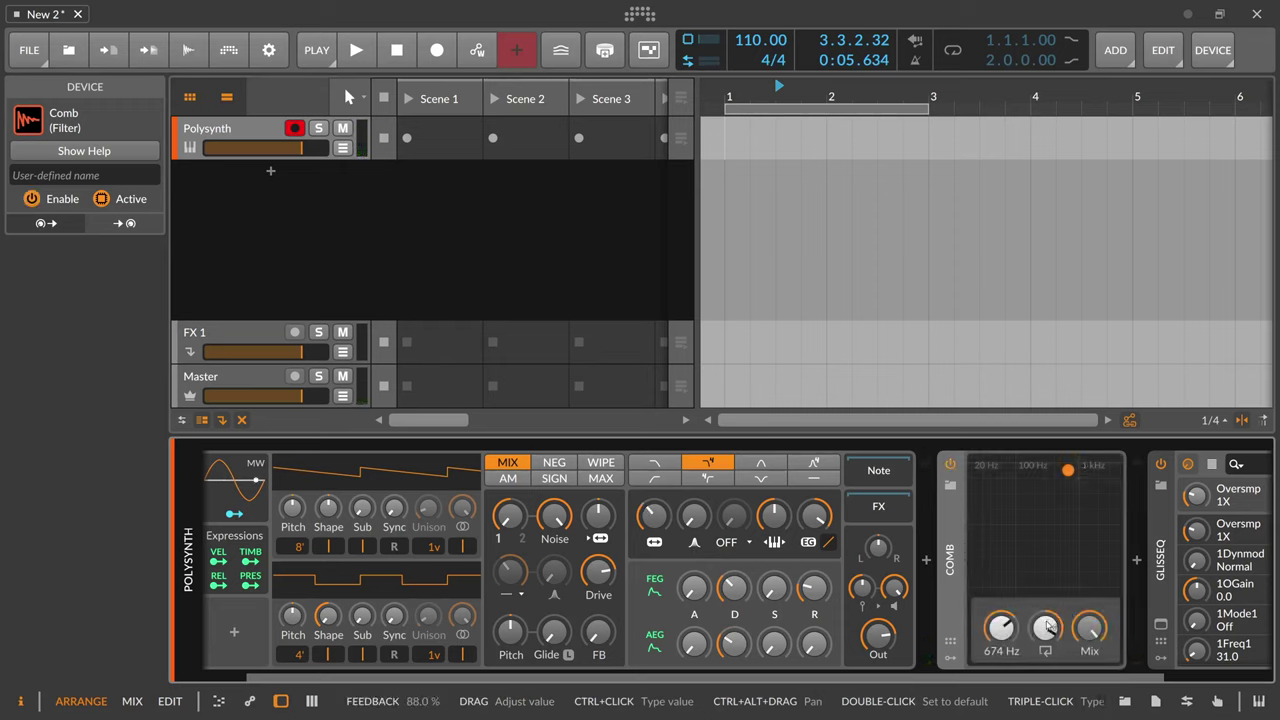
mouse_move(1047, 626)
mouse_down()
mouse_move(1047, 610)
mouse_move(1000, 652)
mouse_move(1047, 610)
mouse_move(1047, 630)
mouse_up()
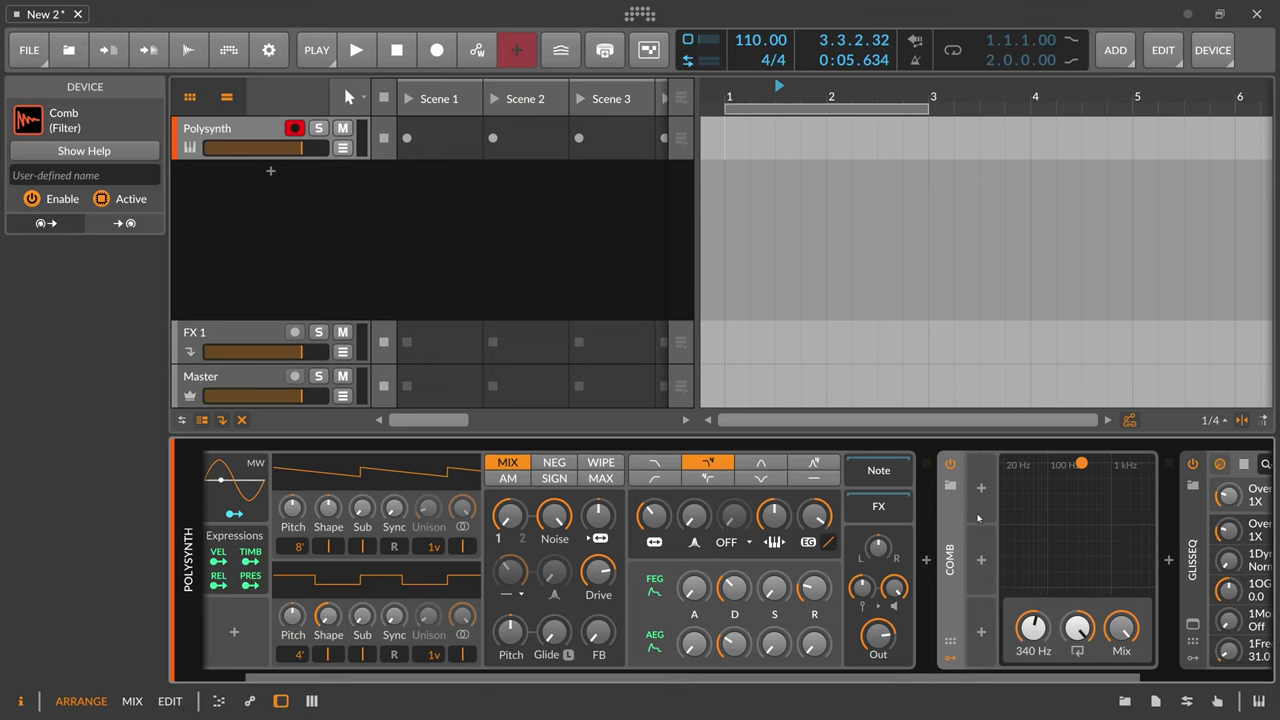
Add a Keytrack modulator to the Comb filter and expand its settings.
click(982, 490)
text(key)
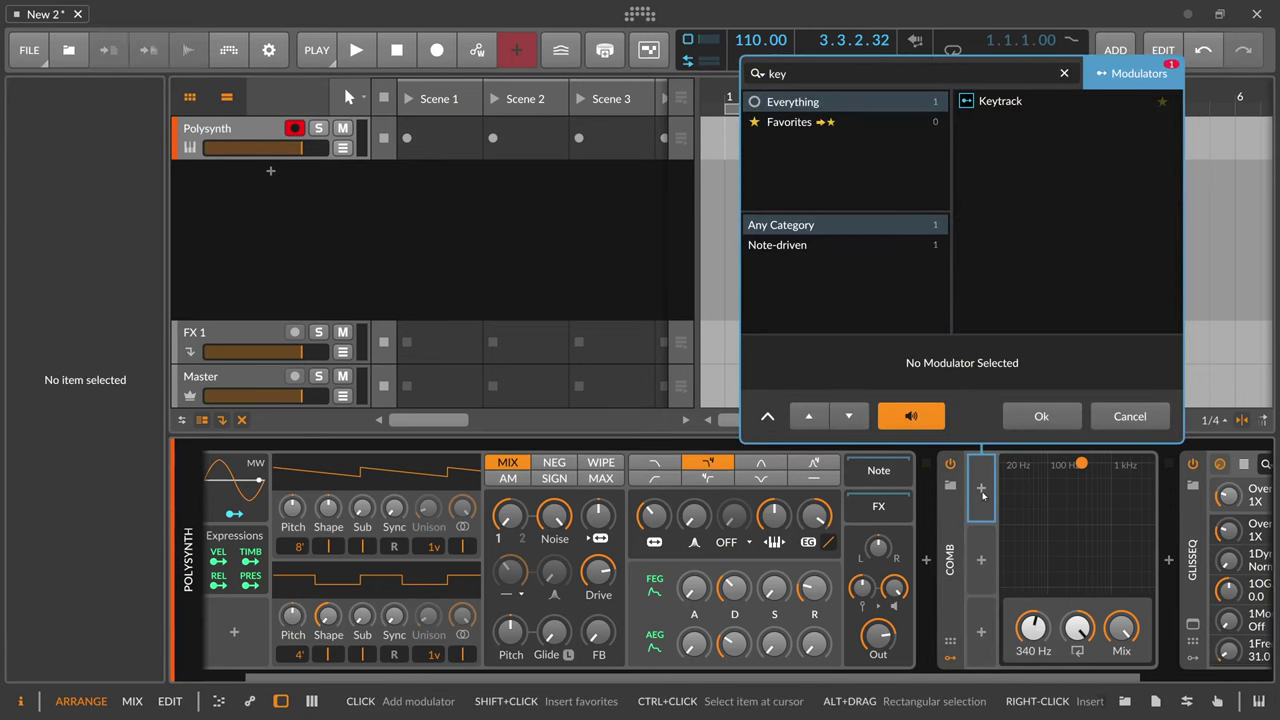
key(Return)
click(985, 495)
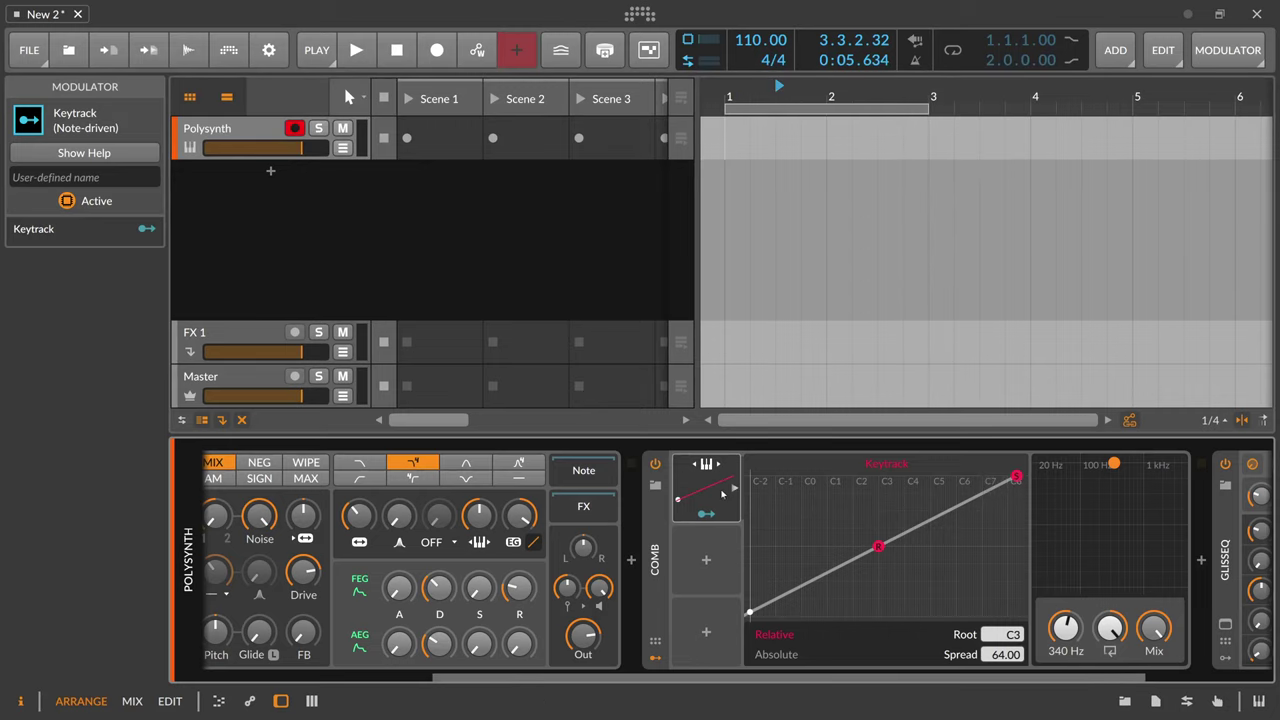
Close the Keytrack graph editor, delete the modulator and collapse the Comb's modulator section.
click(742, 503)
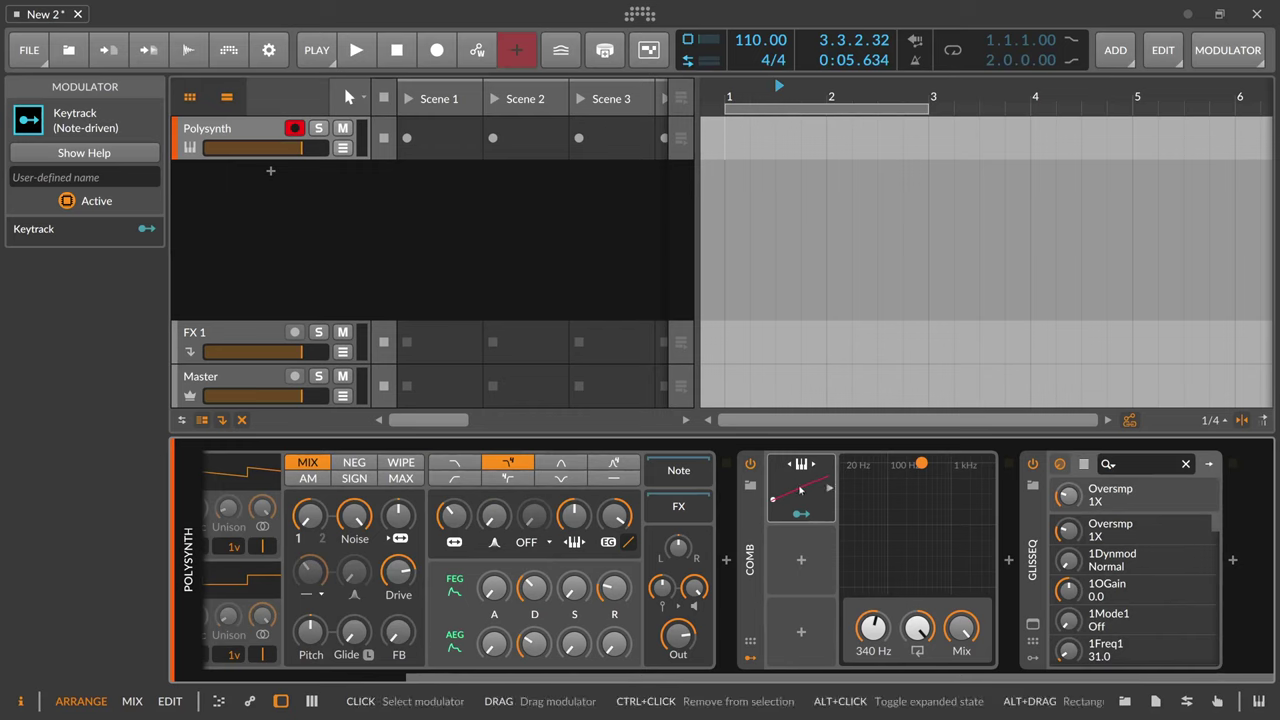
key(Delete)
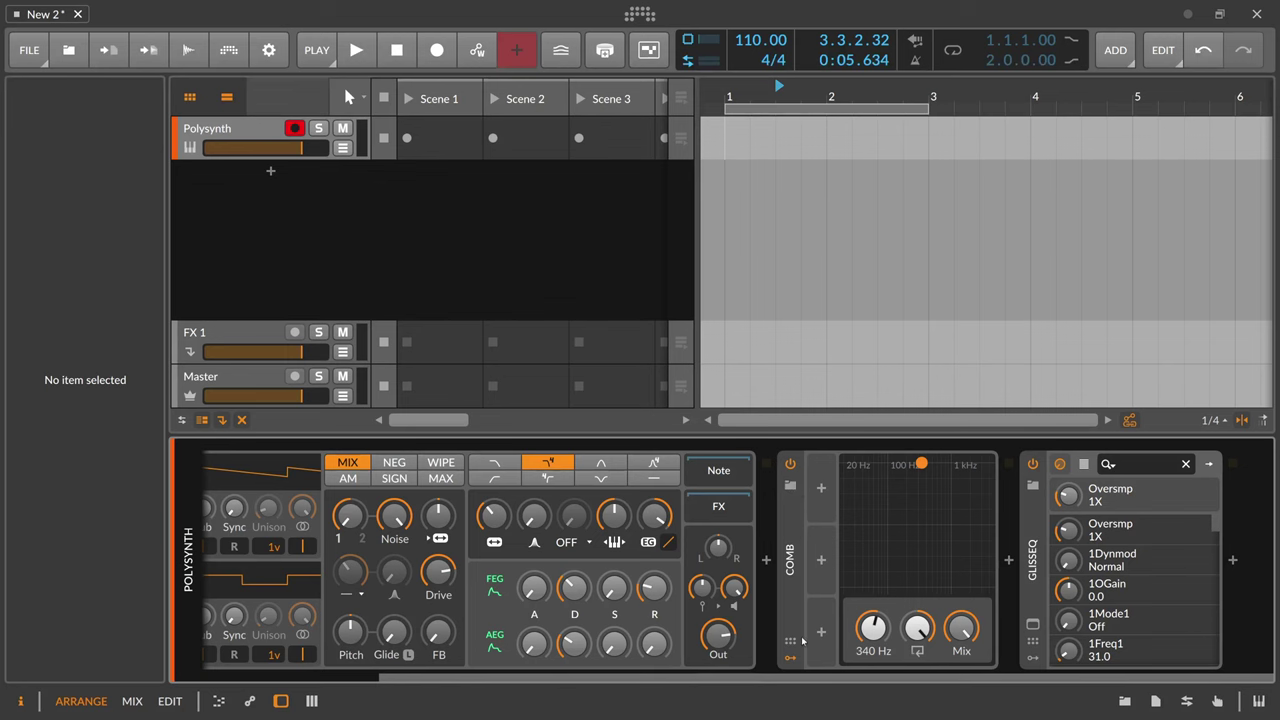
click(803, 640)
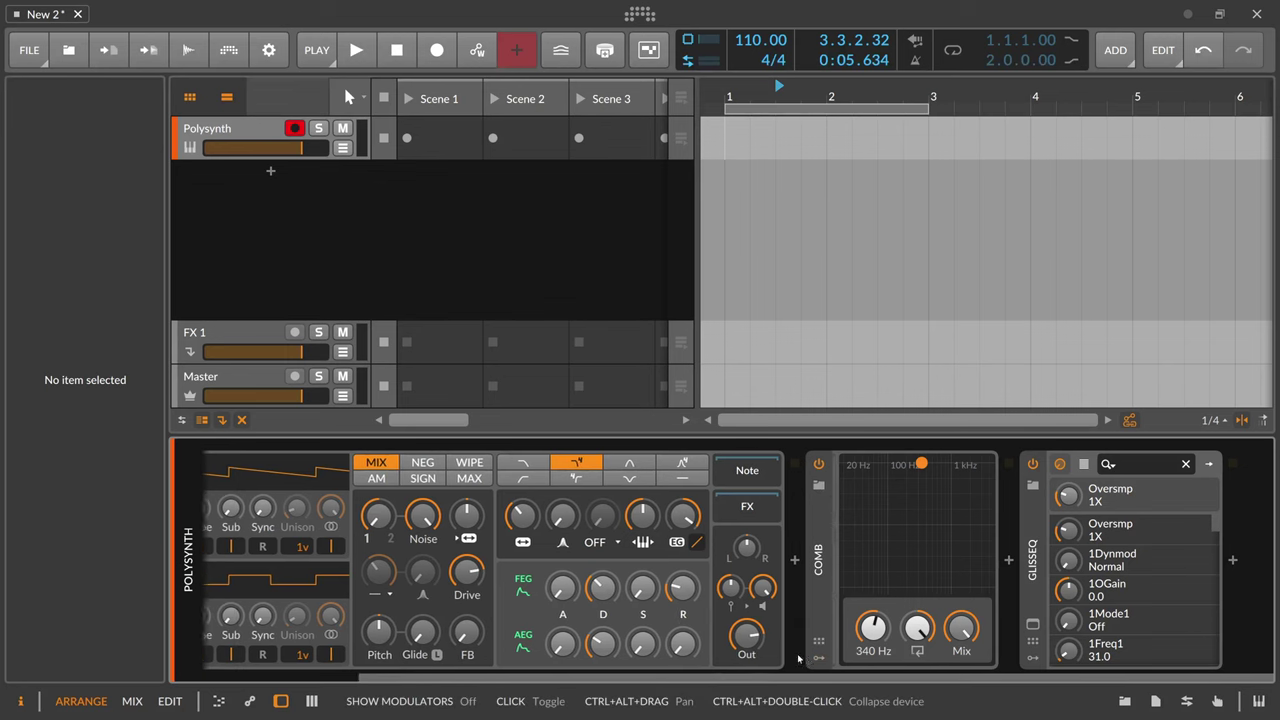
Bypass the Comb device and insert an FX Grid ahead of it.
click(822, 464)
click(799, 562)
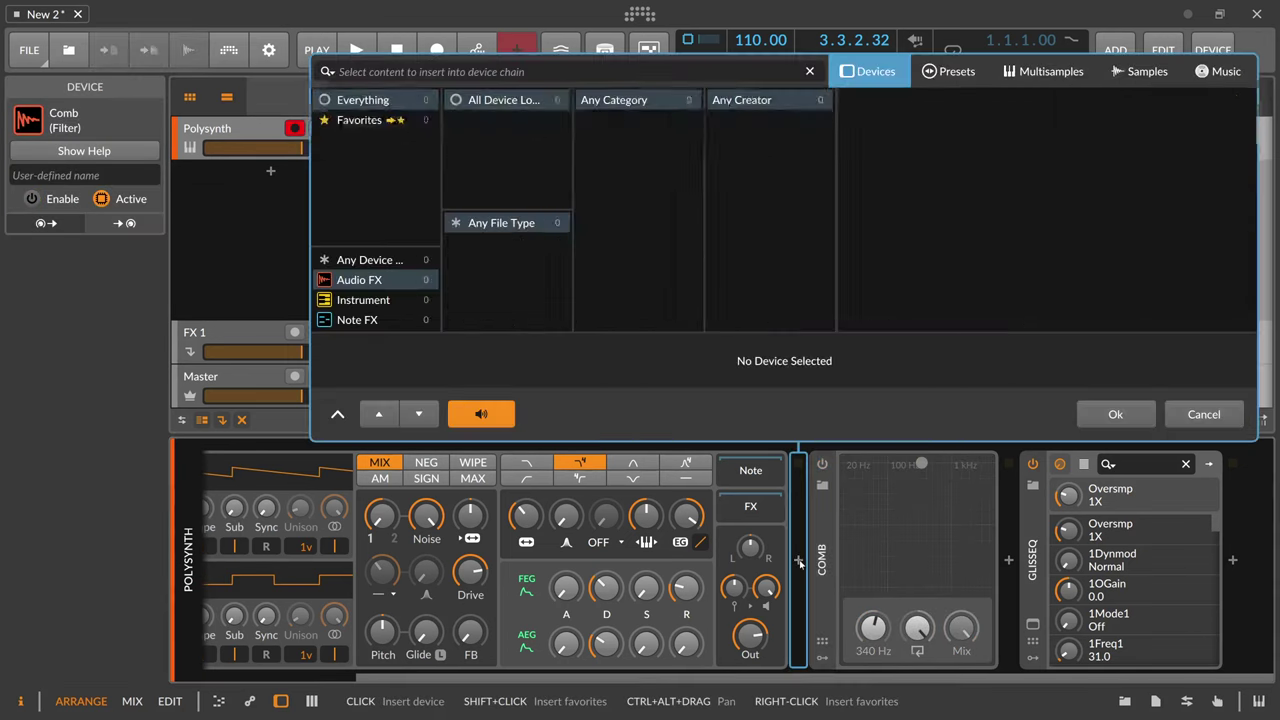
text(fx)
key(Return)
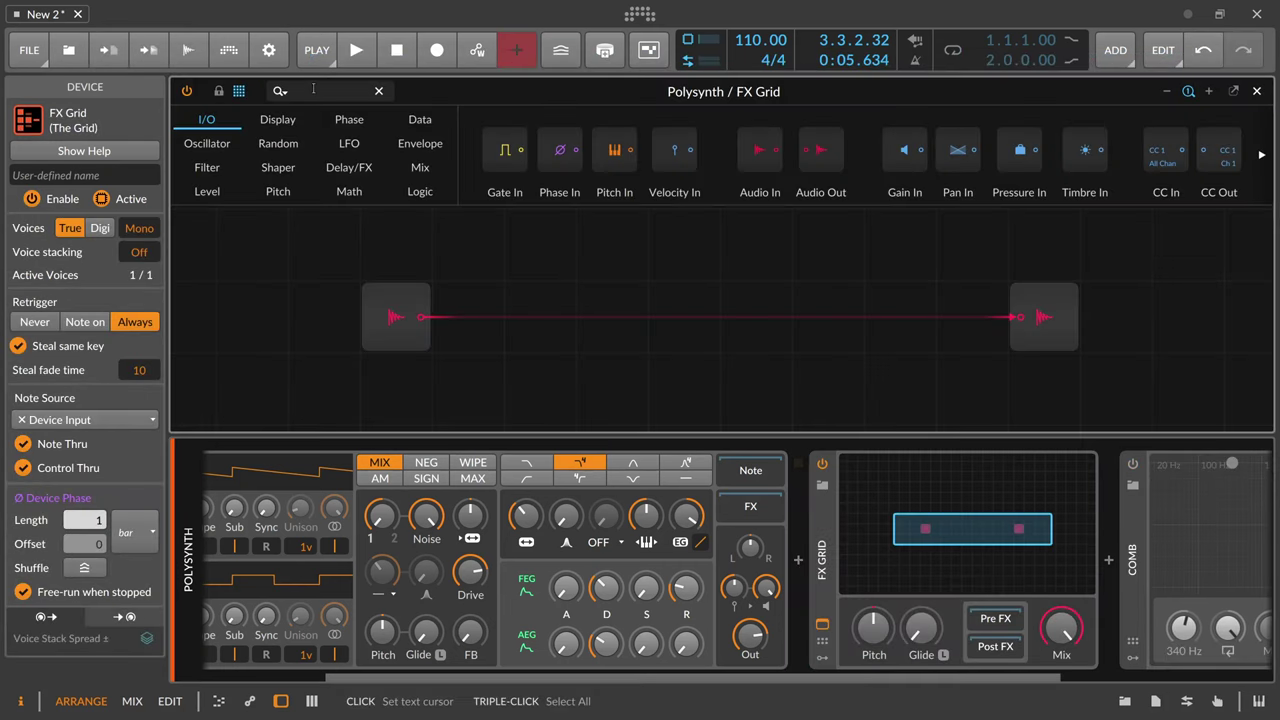
Wire a Comb module between the grid's input and output at 262 Hz, feedback about 5.8 s.
text(comb)
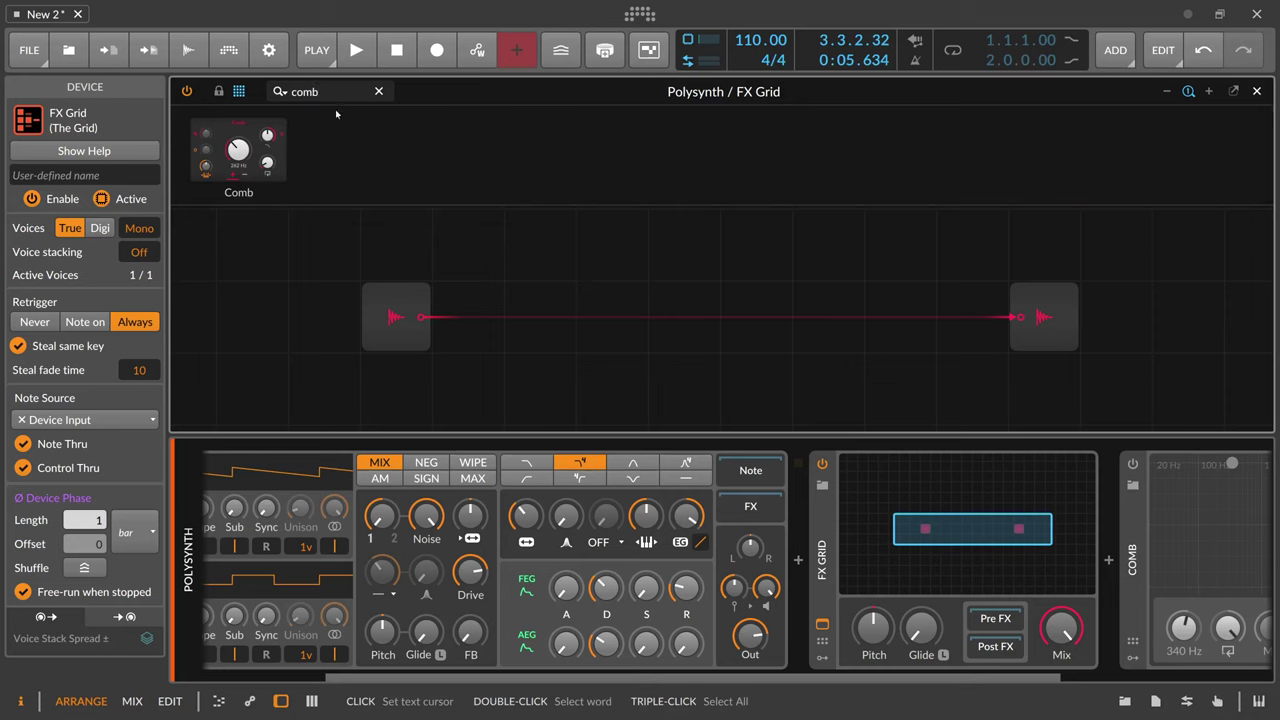
drag(238, 152, 601, 299)
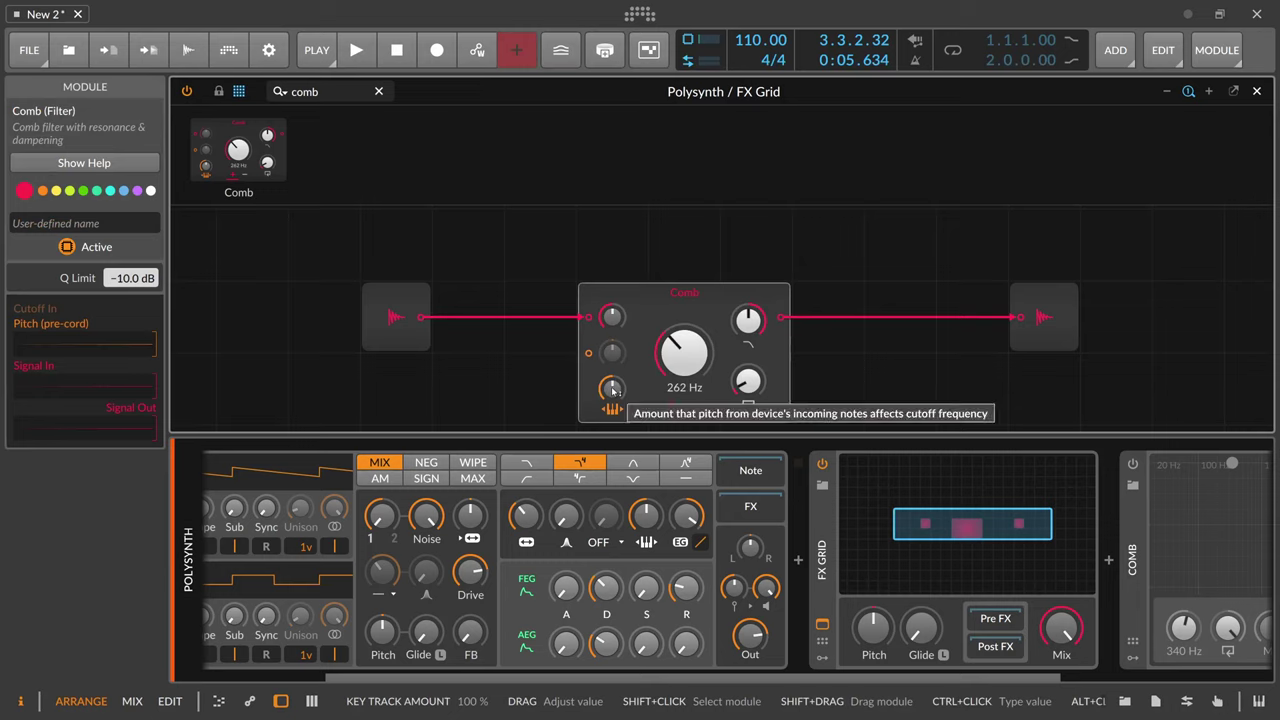
double_click(686, 350)
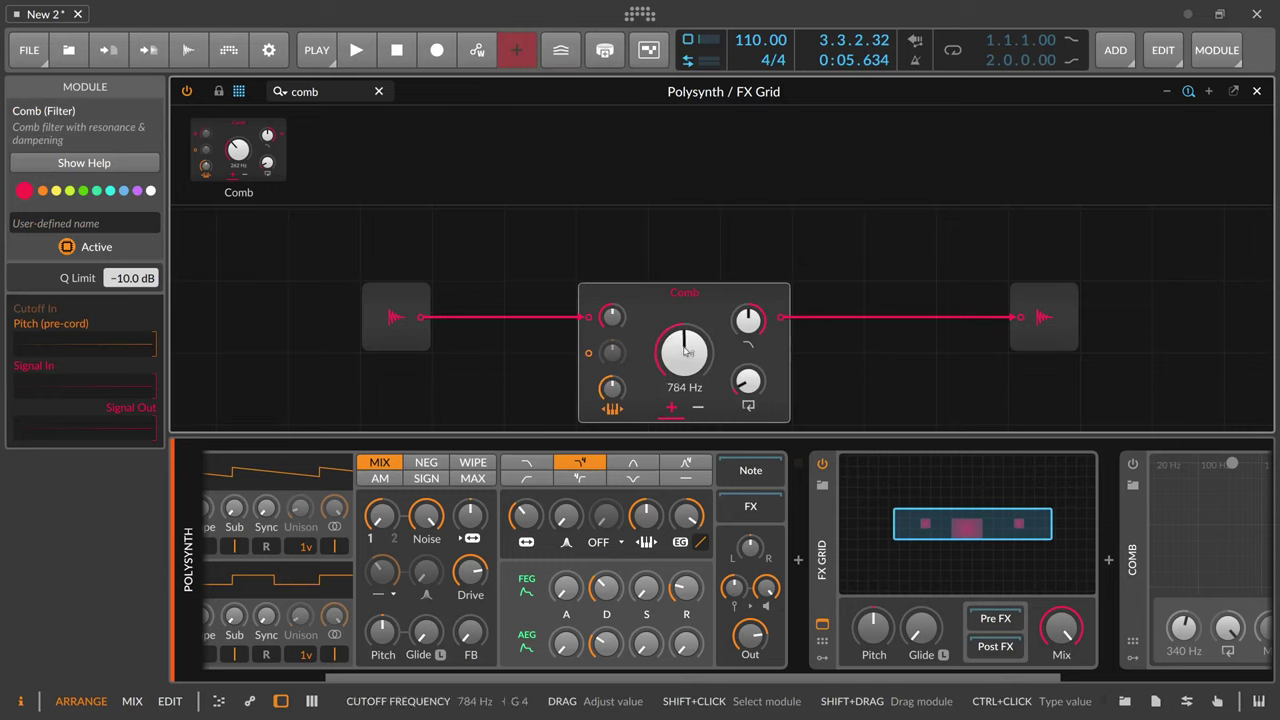
key(ctrl+z)
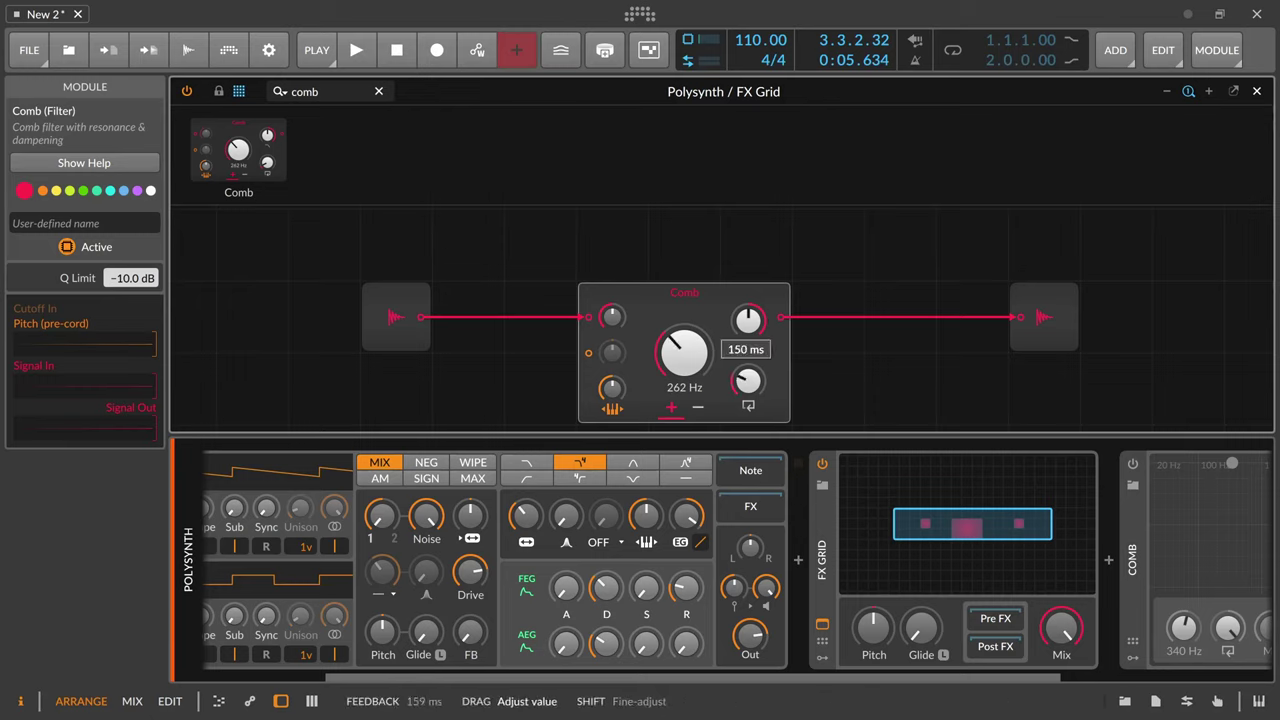
mouse_move(750, 382)
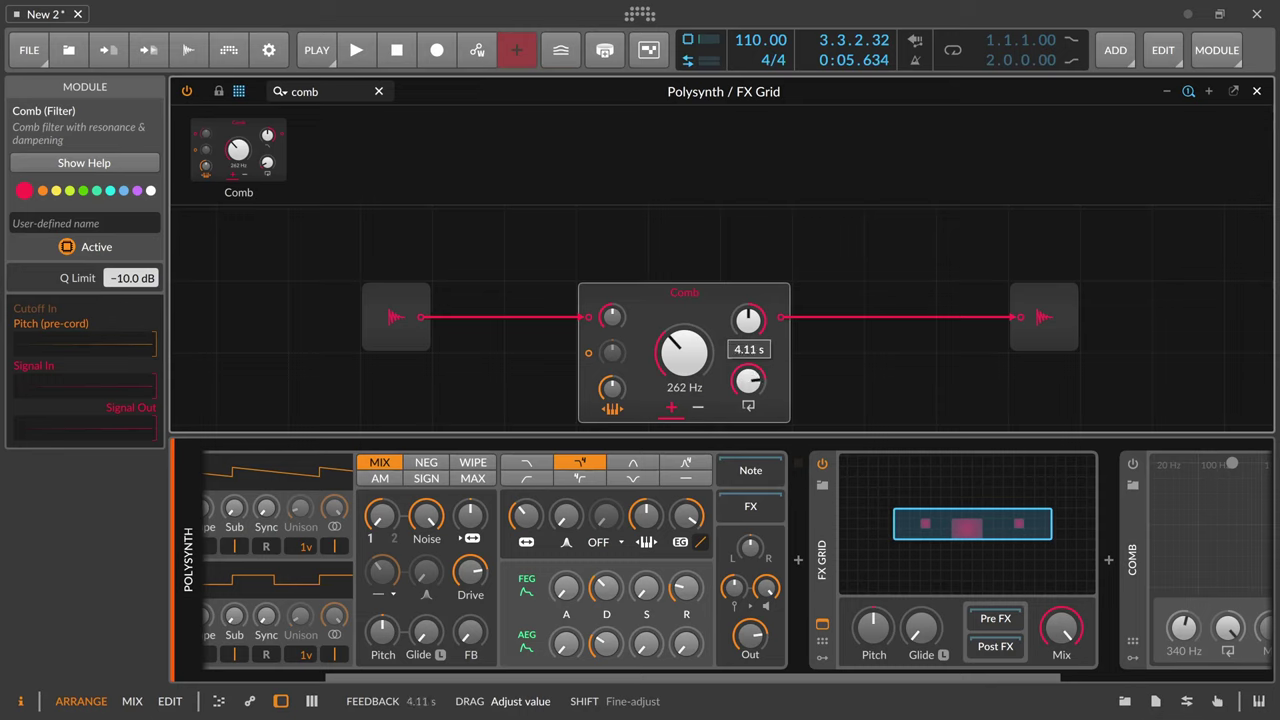
drag(748, 380, 748, 356)
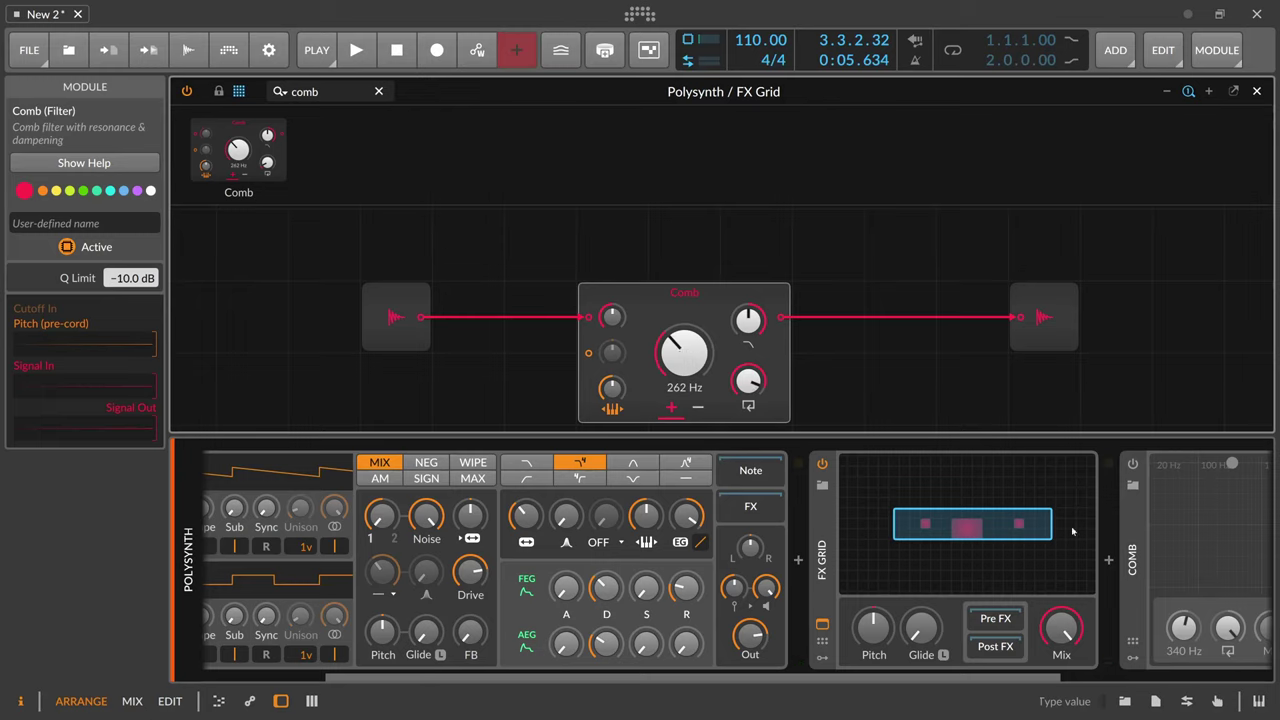
Delete the FX Grid device and bring the GlissEQ window into view showing the comb peaks.
scroll(818, 652, right, 2)
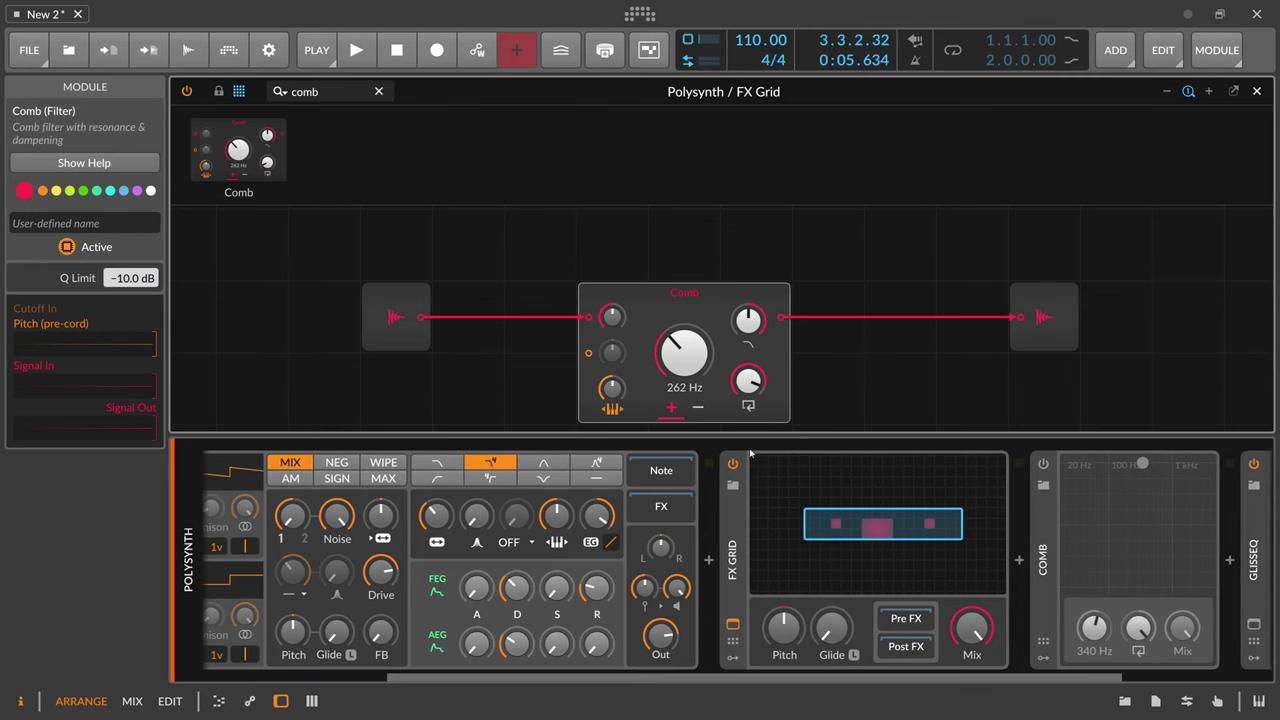
click(1256, 91)
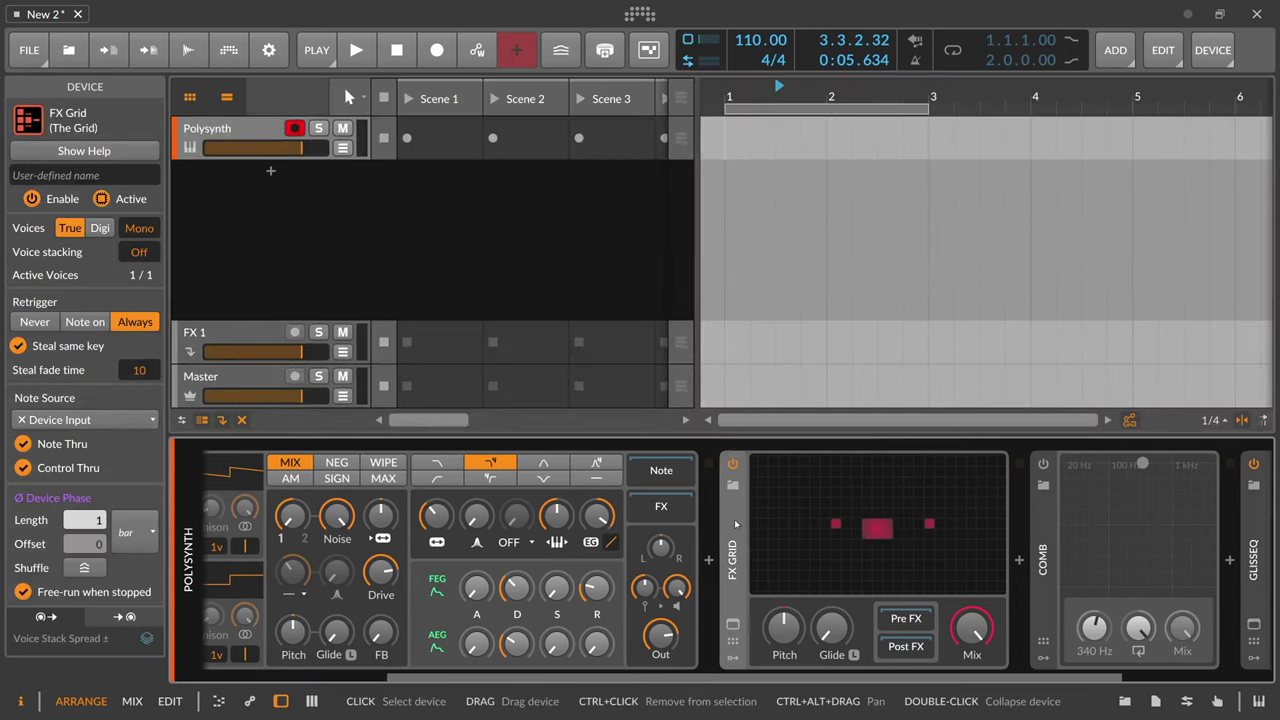
key(Delete)
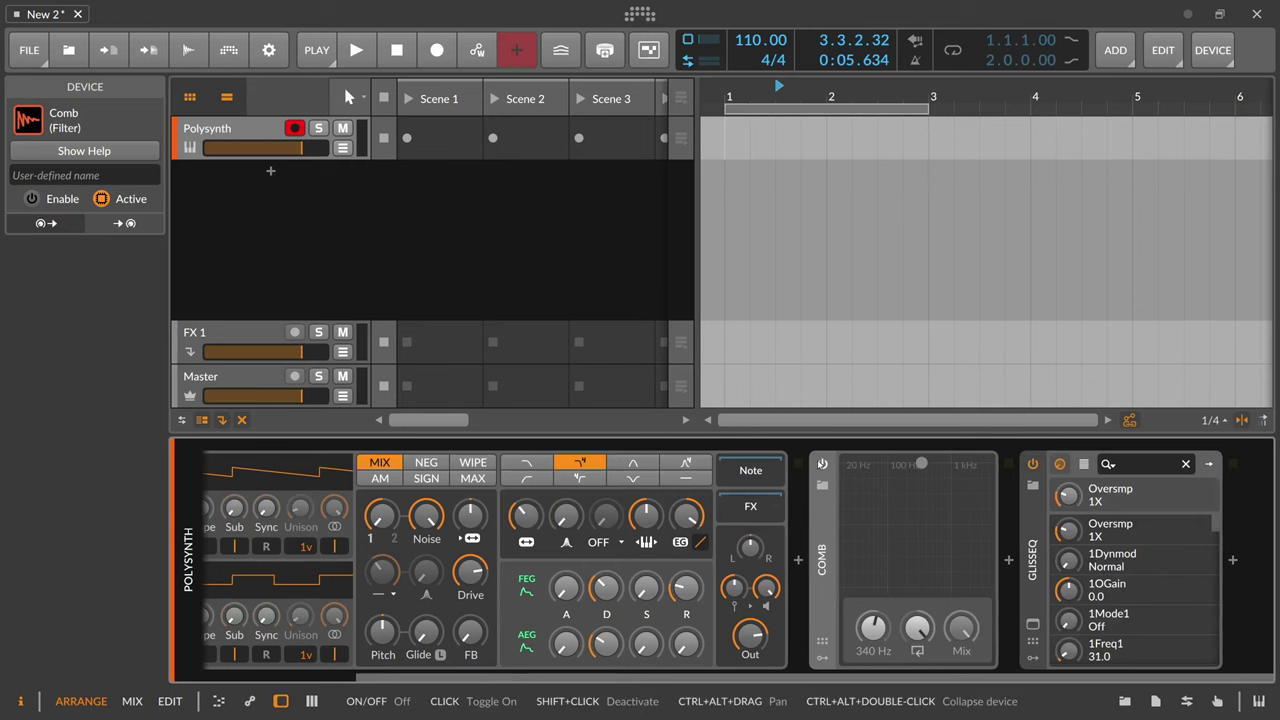
click(1032, 623)
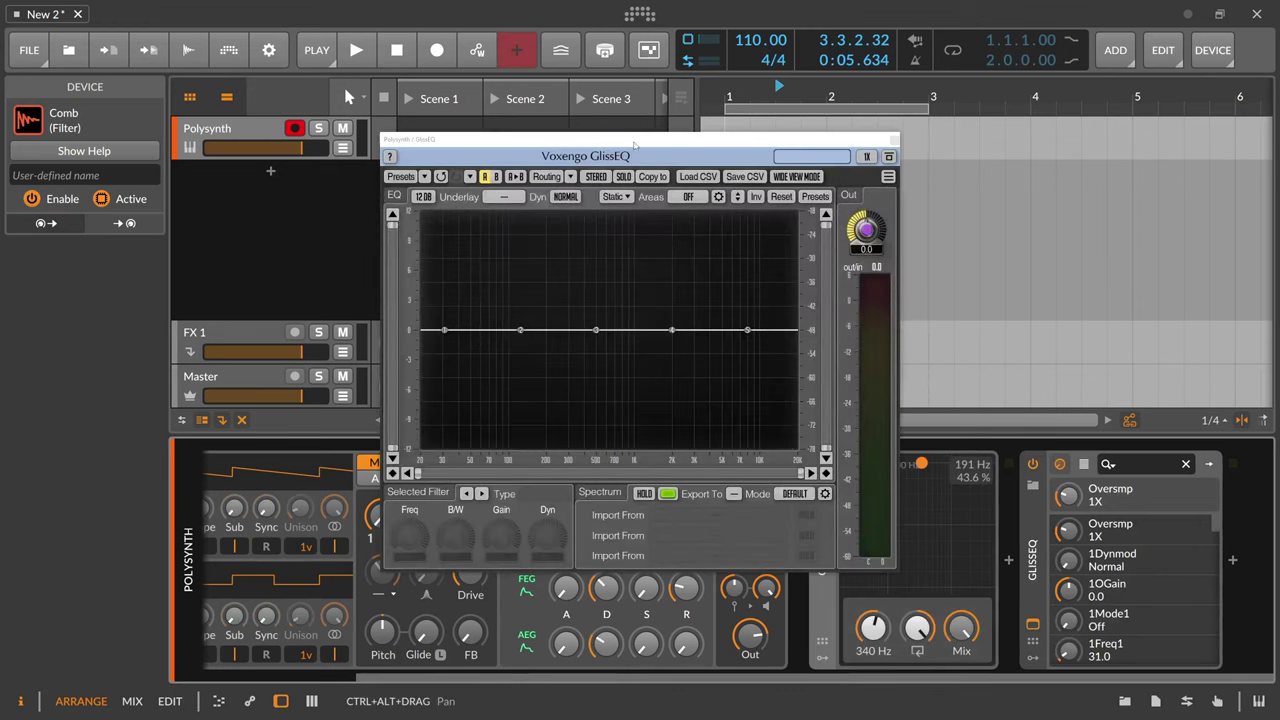
drag(636, 142, 595, 71)
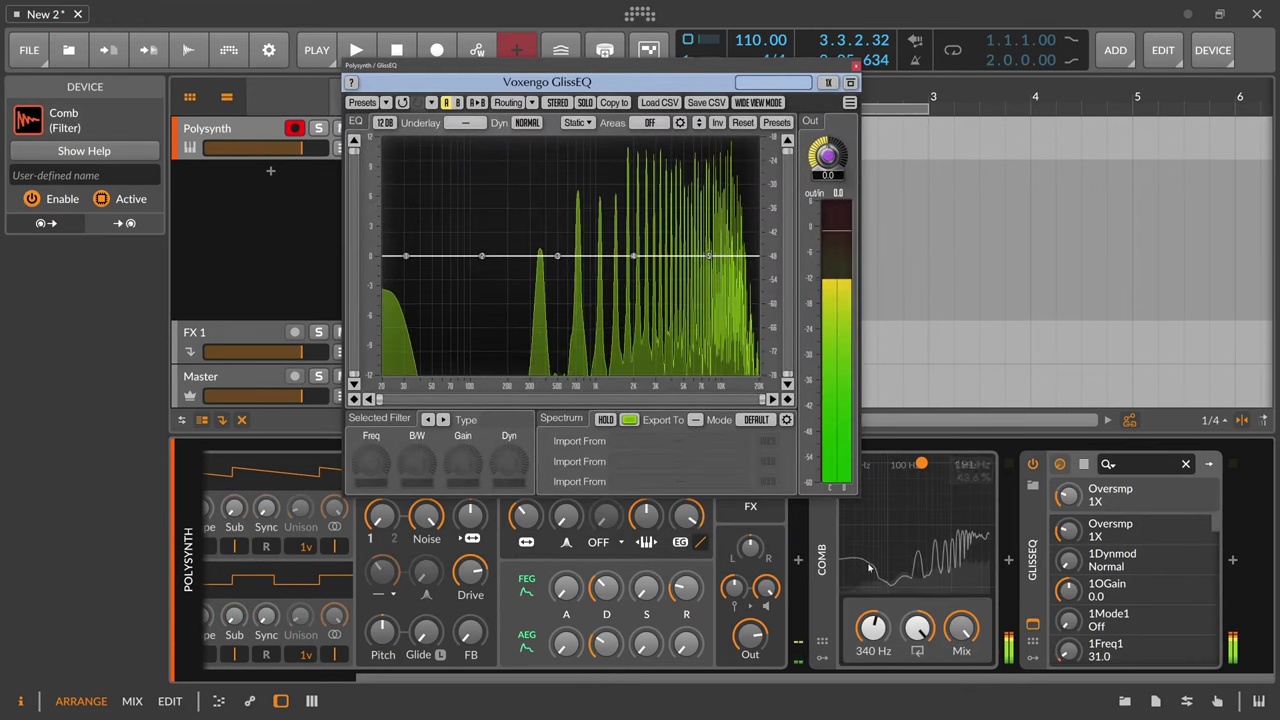